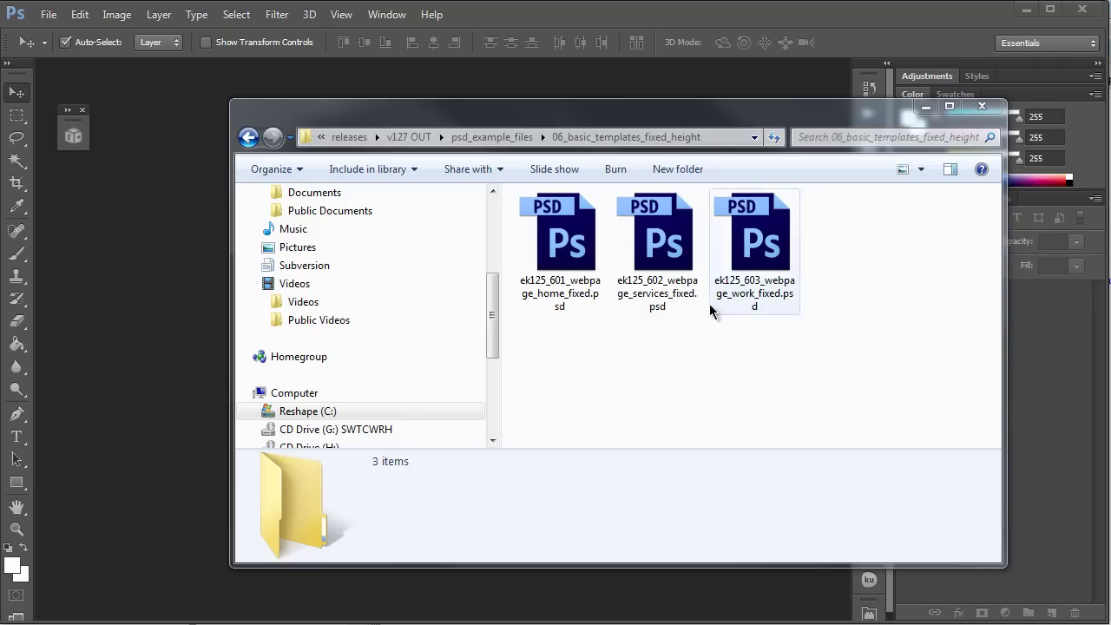
Step: Drag ek125_602_webpage_services_fixed.psd from Explorer onto Photoshop to open it
left_click_drag(673, 252, 156, 268)
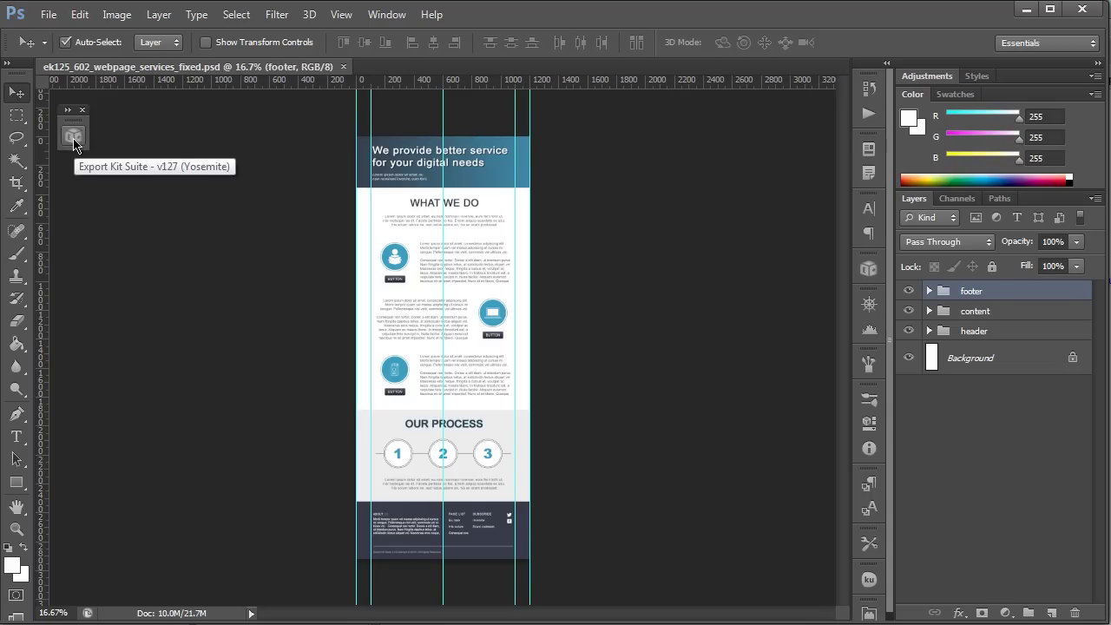
Step: Open the Export Kit Suite and Lightning Storm panels and log in with the account password
left_click(73, 137)
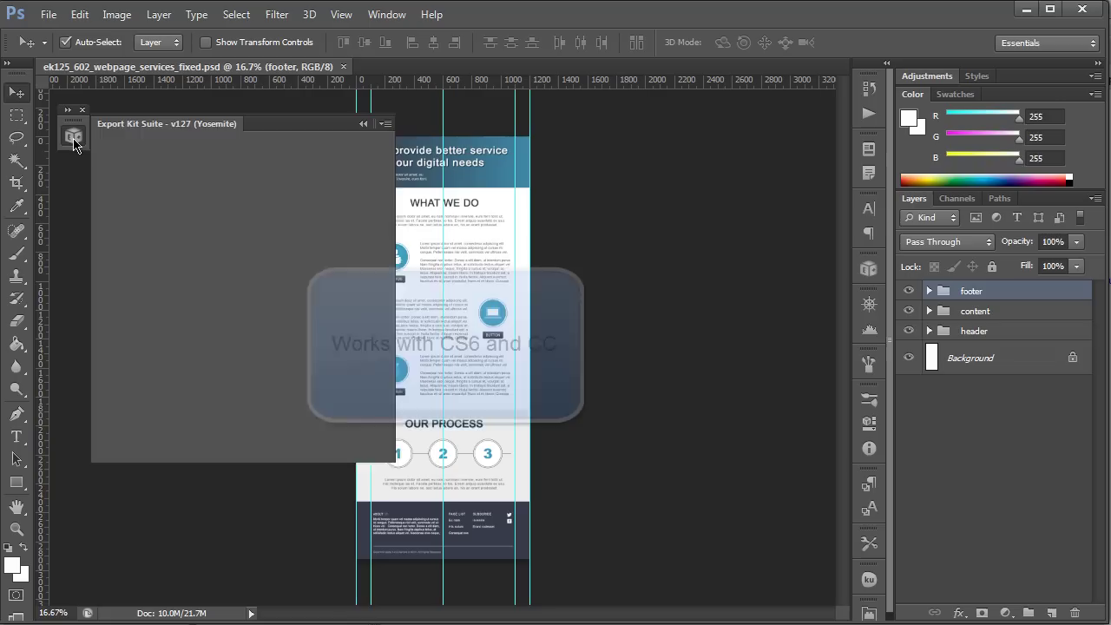
left_click(869, 268)
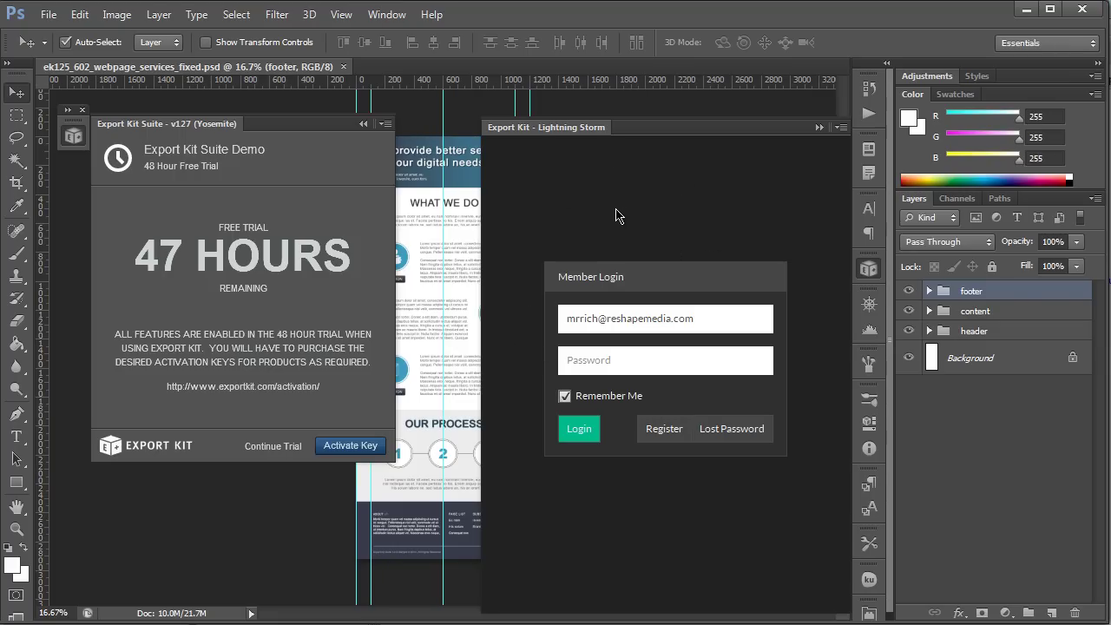
left_click(618, 360)
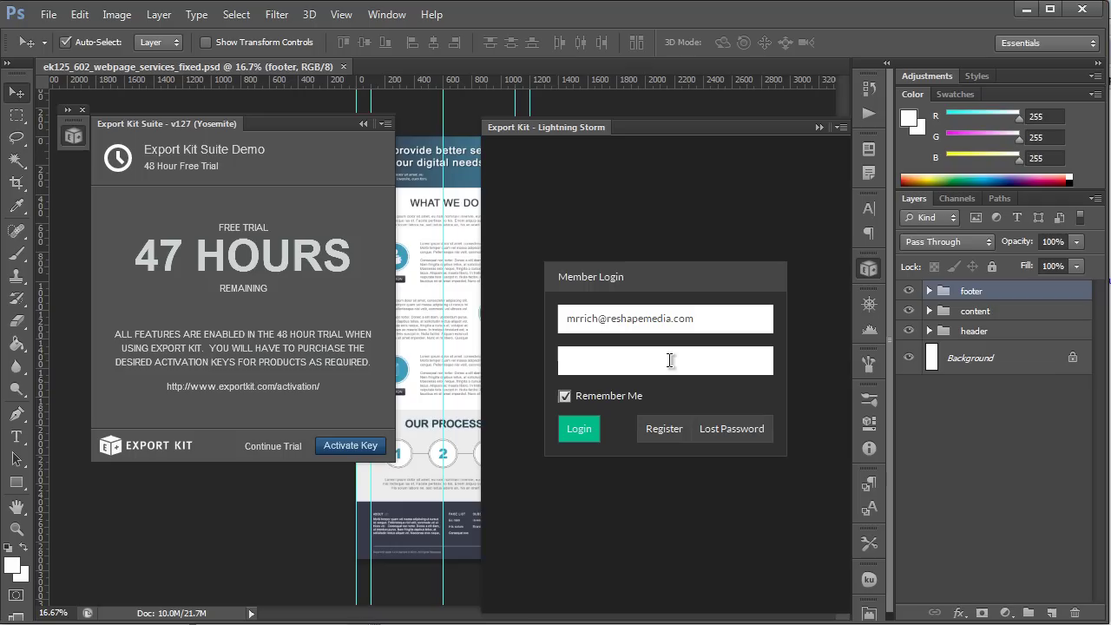
type("••••")
left_click(595, 430)
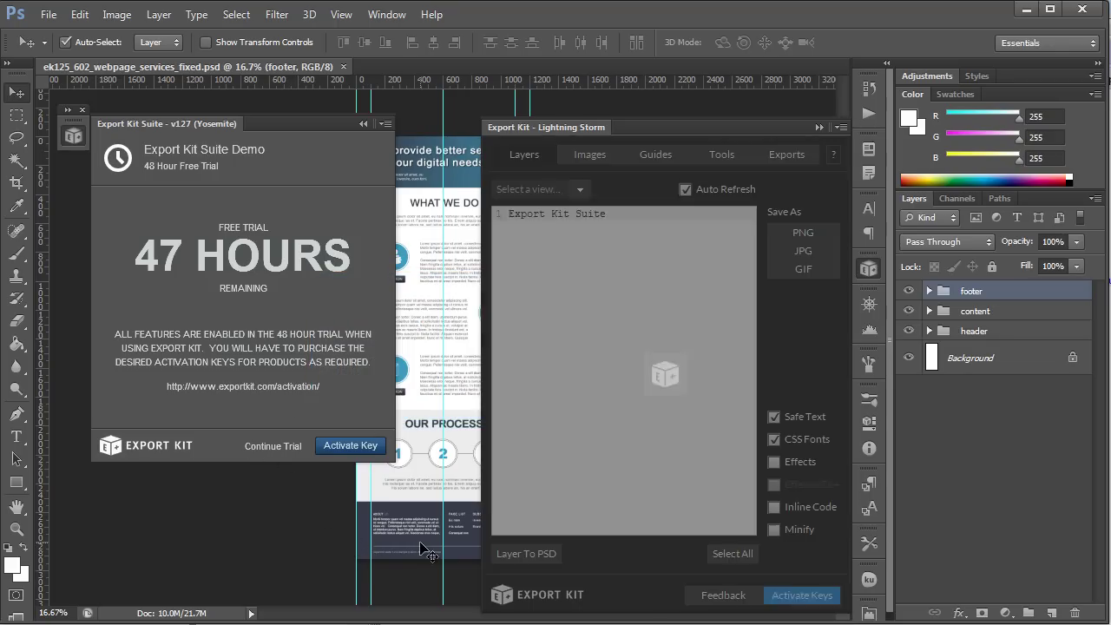
Step: Choose Continue Trial in the Export Kit Suite panel
left_click(290, 445)
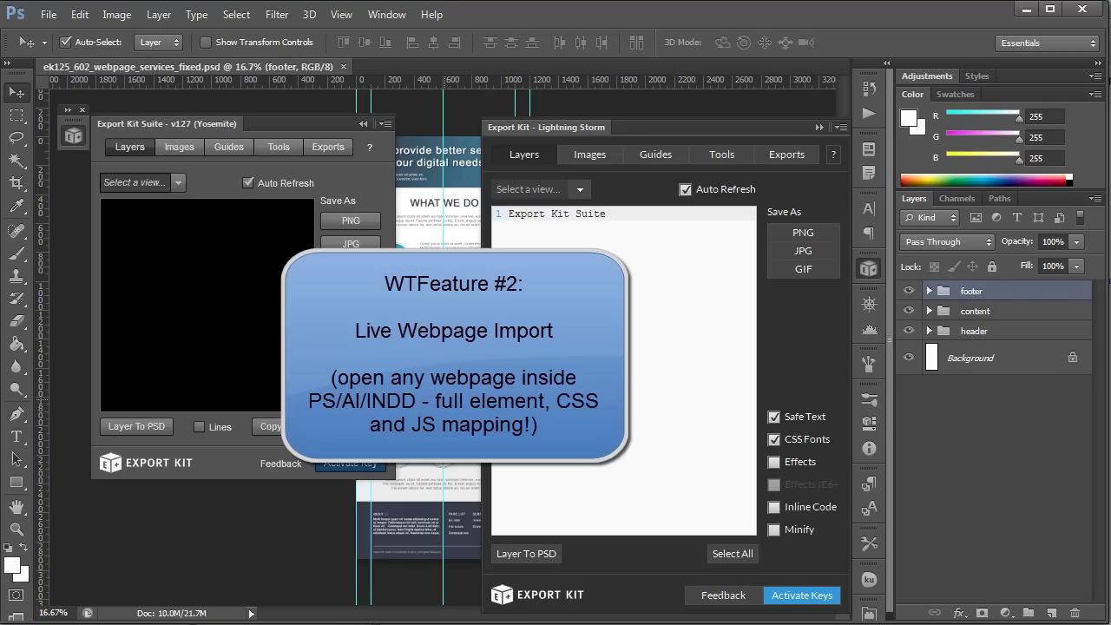
Step: Select the OUR PROCESS layer and show its CSS in both Export Kit panels
left_click(417, 382)
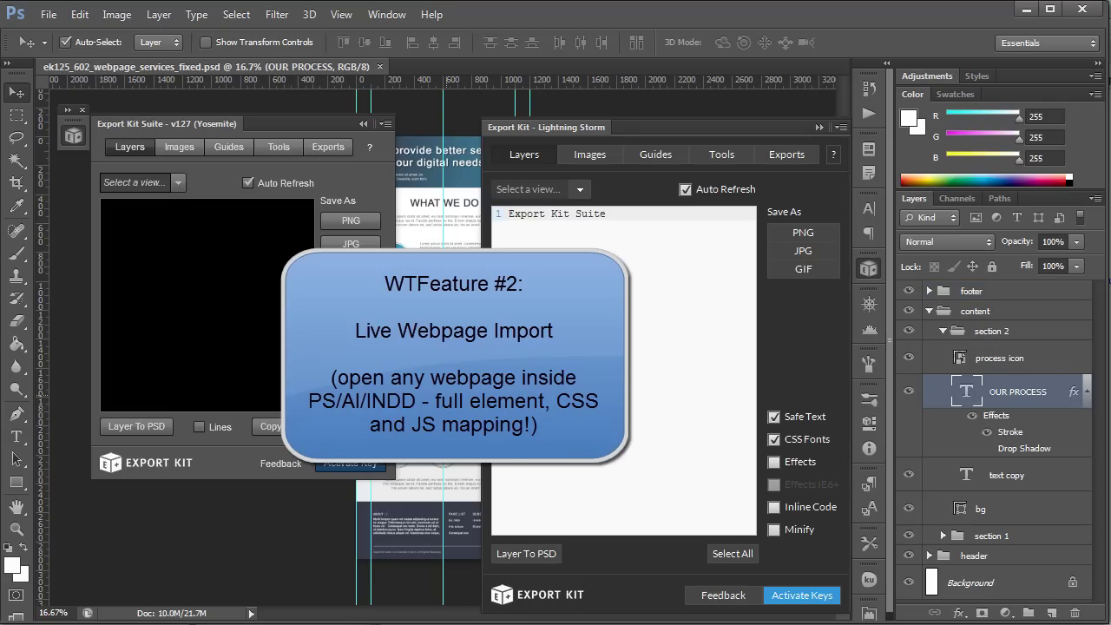
left_click(178, 183)
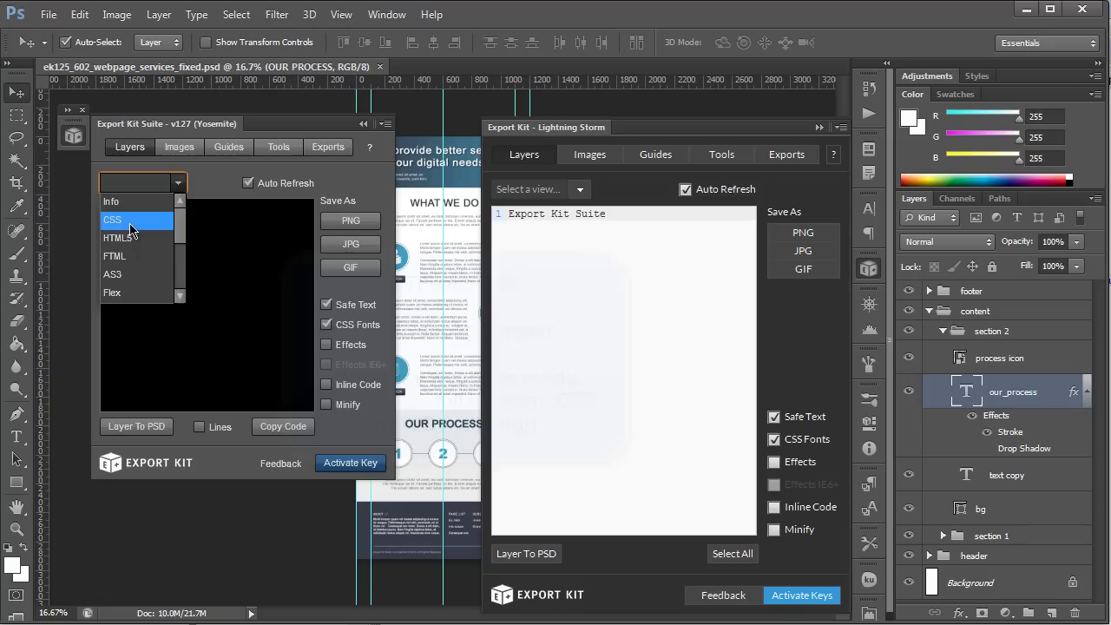
key("Return")
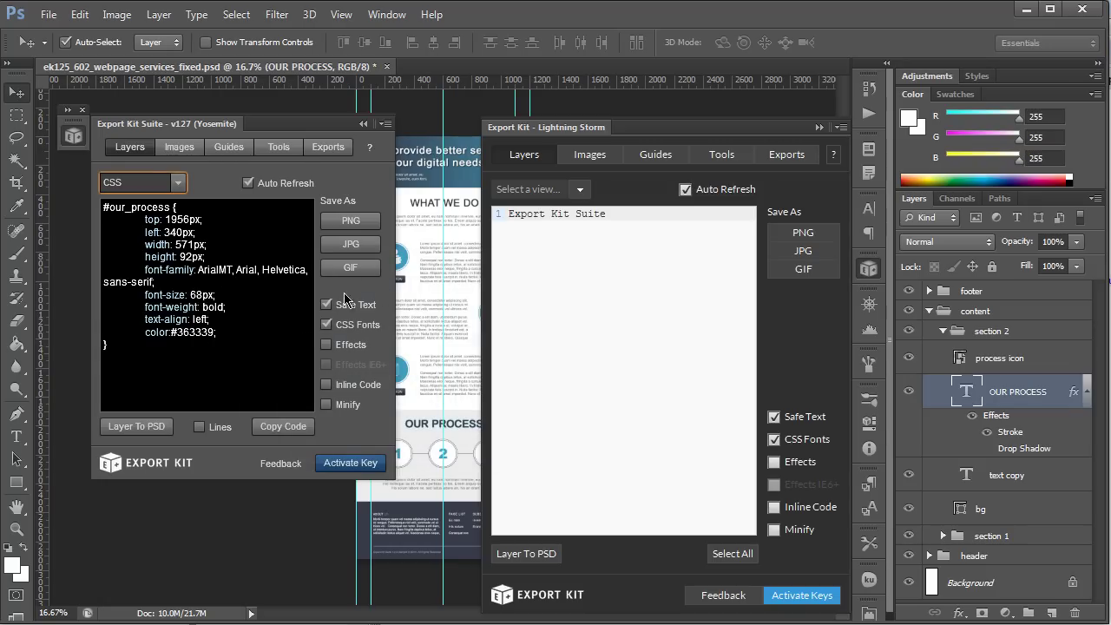
left_click(581, 190)
left_click(517, 231)
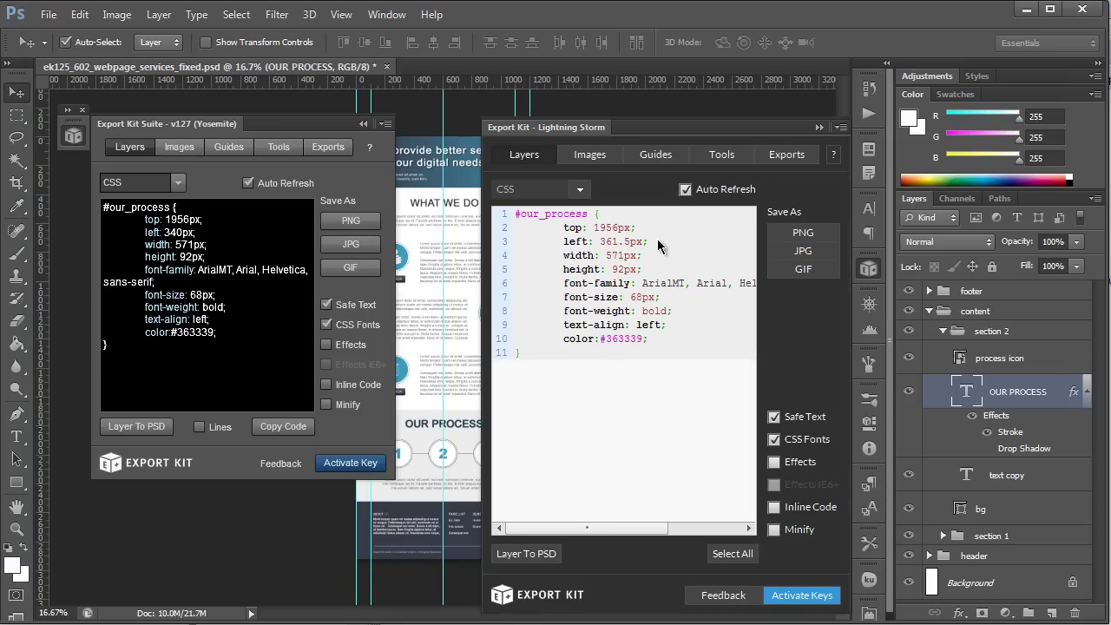
Step: Highlight the left values, 361.5px in Lightning Storm versus 340px in Suite, then deselect them
left_click_drag(659, 246, 564, 240)
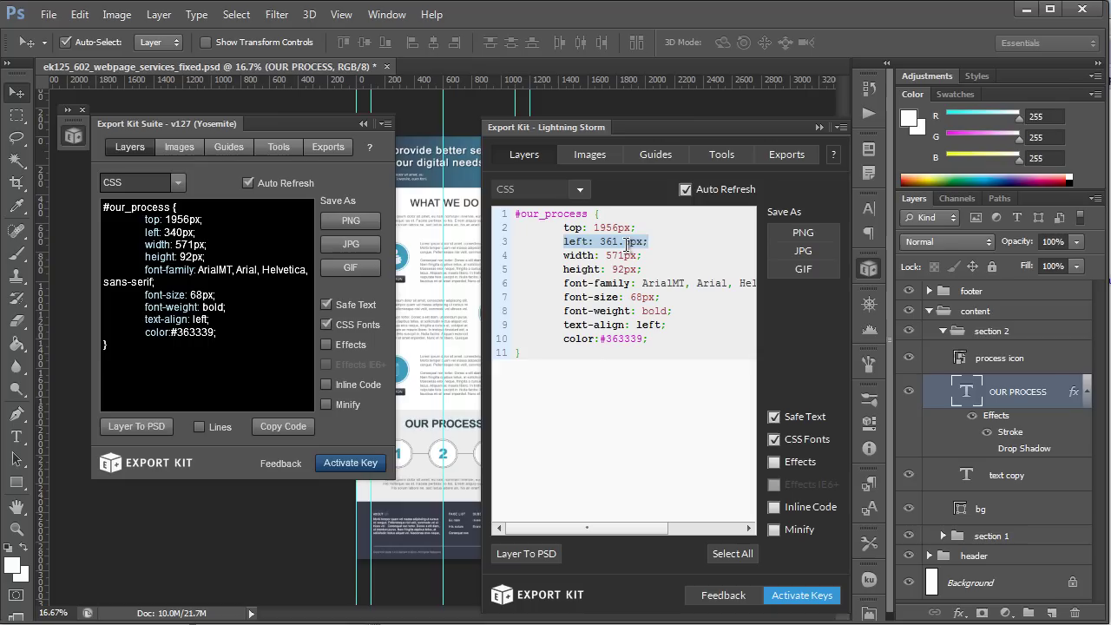
left_click(203, 231)
left_click_drag(203, 231, 144, 233)
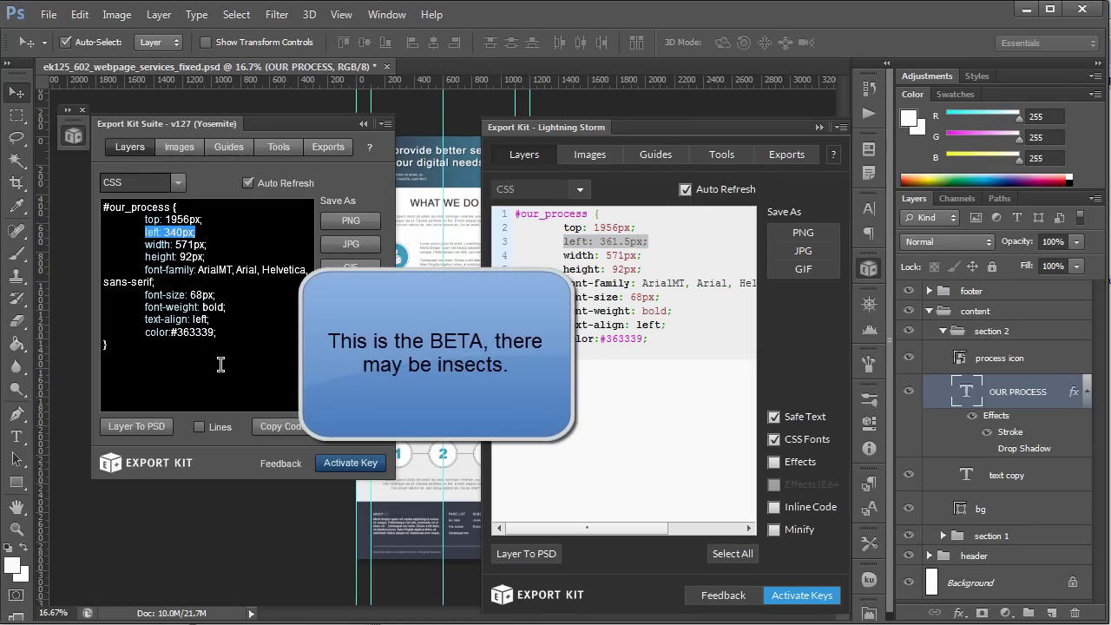
left_click(188, 227)
left_click(641, 274)
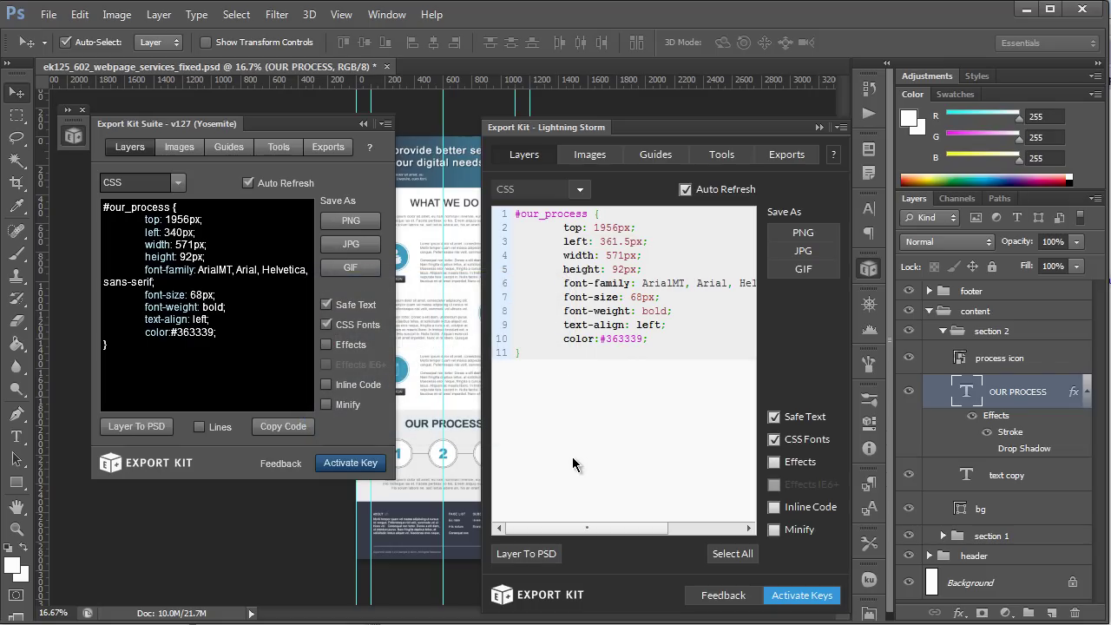
Step: View the Images settings, then the Guides layout settings, in both Export Kit panels
left_click(594, 155)
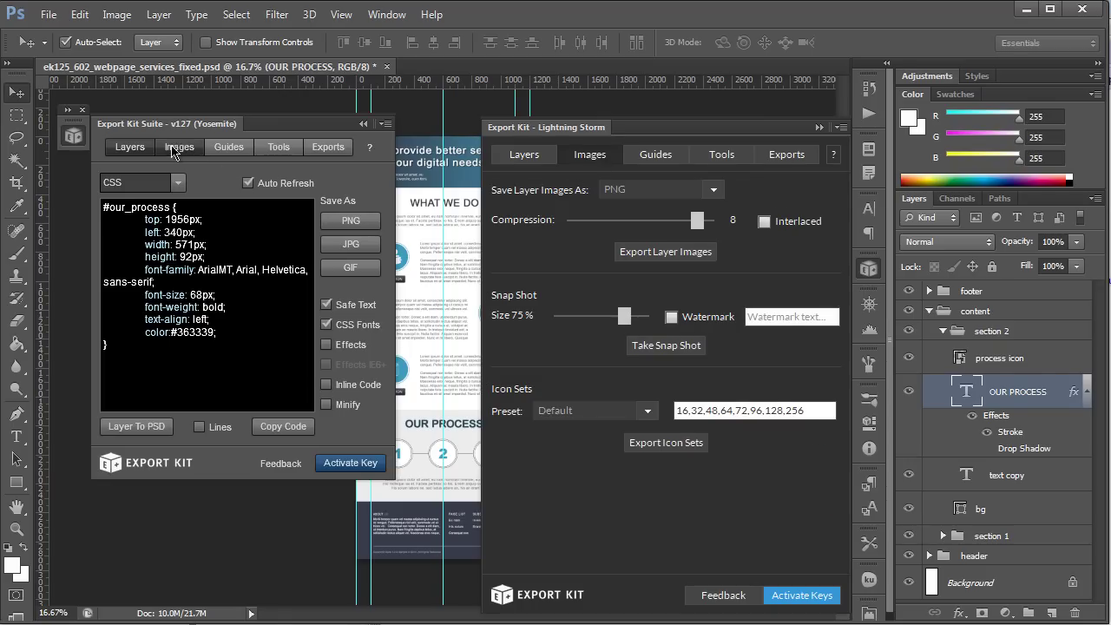
left_click(181, 149)
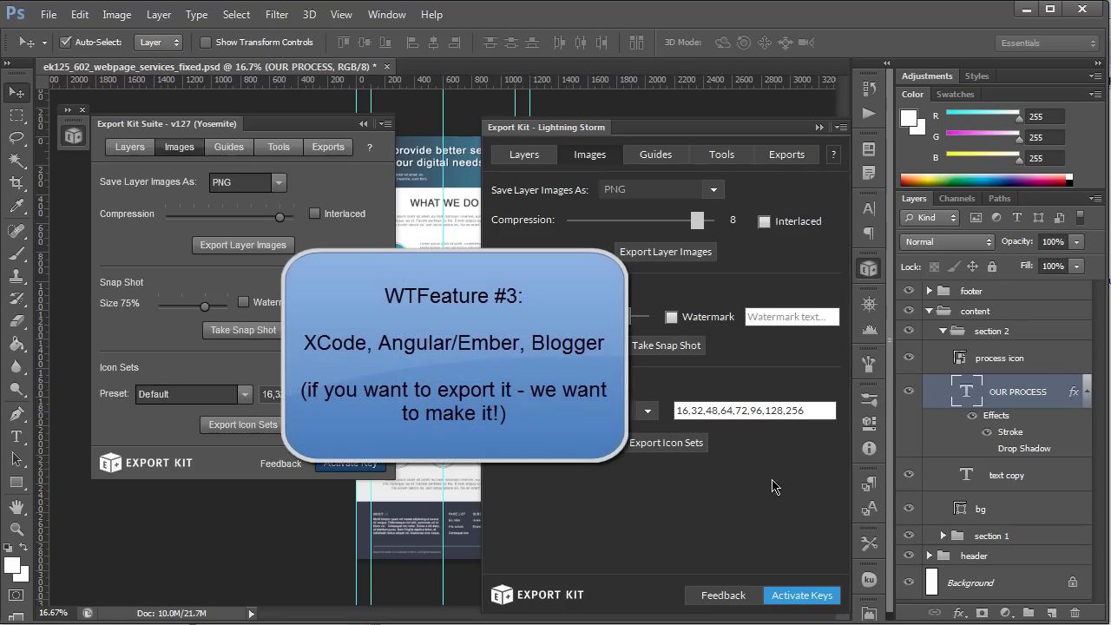
left_click(588, 156)
left_click(655, 155)
left_click(229, 147)
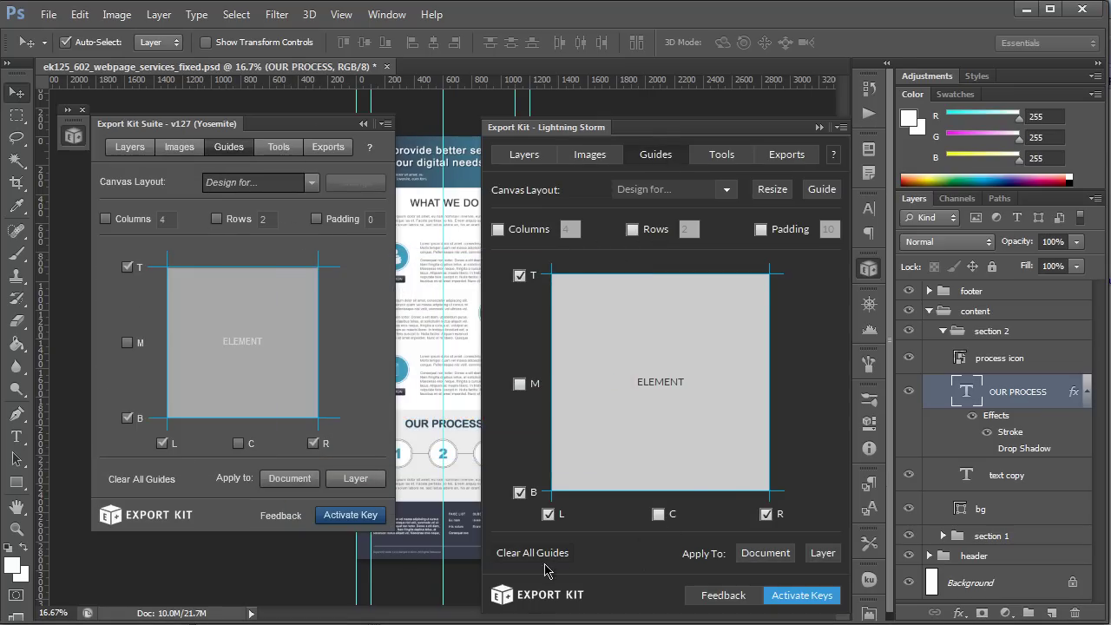
Step: Switch Lightning Storm and Export Kit Suite to their Tools view for the OUR PROCESS layer
left_click(720, 153)
left_click(279, 147)
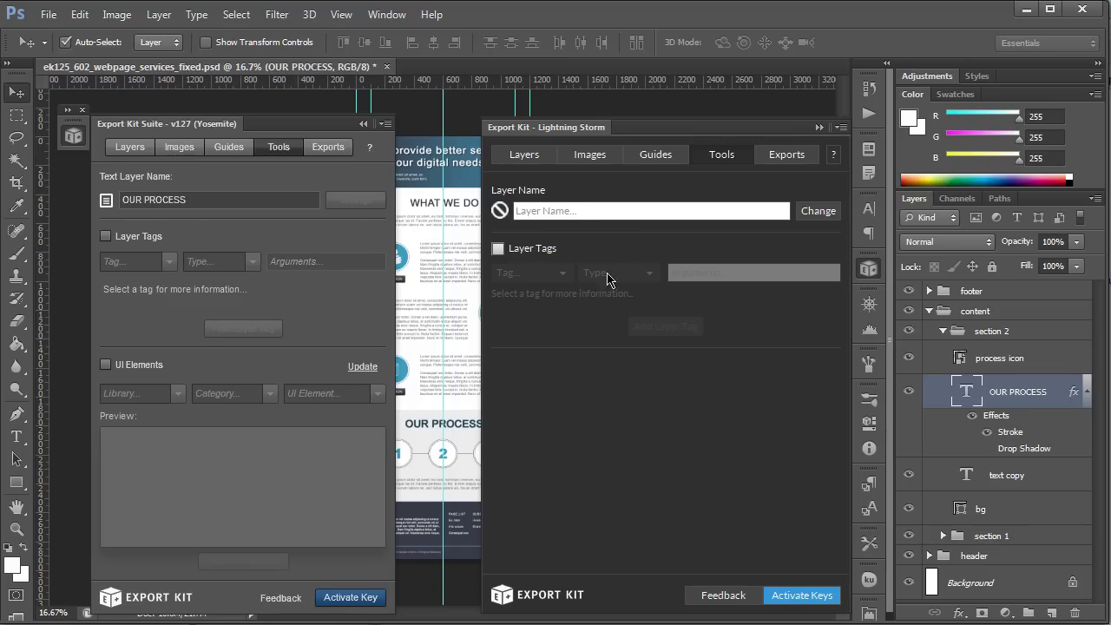
Step: Show the Exports settings in both panels, check Lightning Storm's Output Options, then return to Layer Options
left_click(772, 154)
left_click(327, 147)
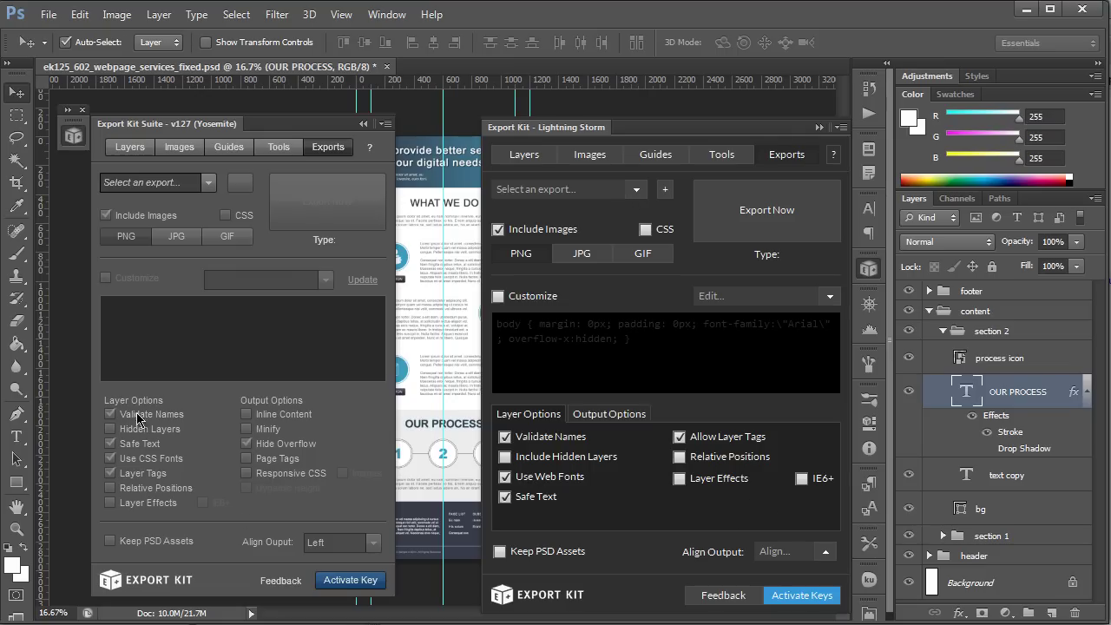
left_click(608, 417)
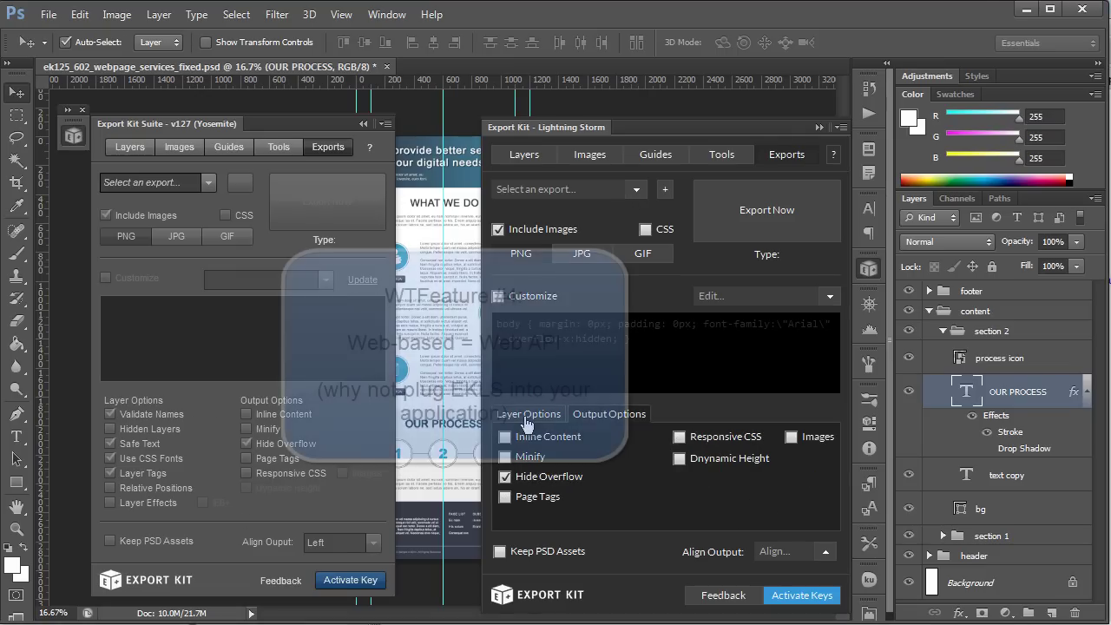
left_click(528, 418)
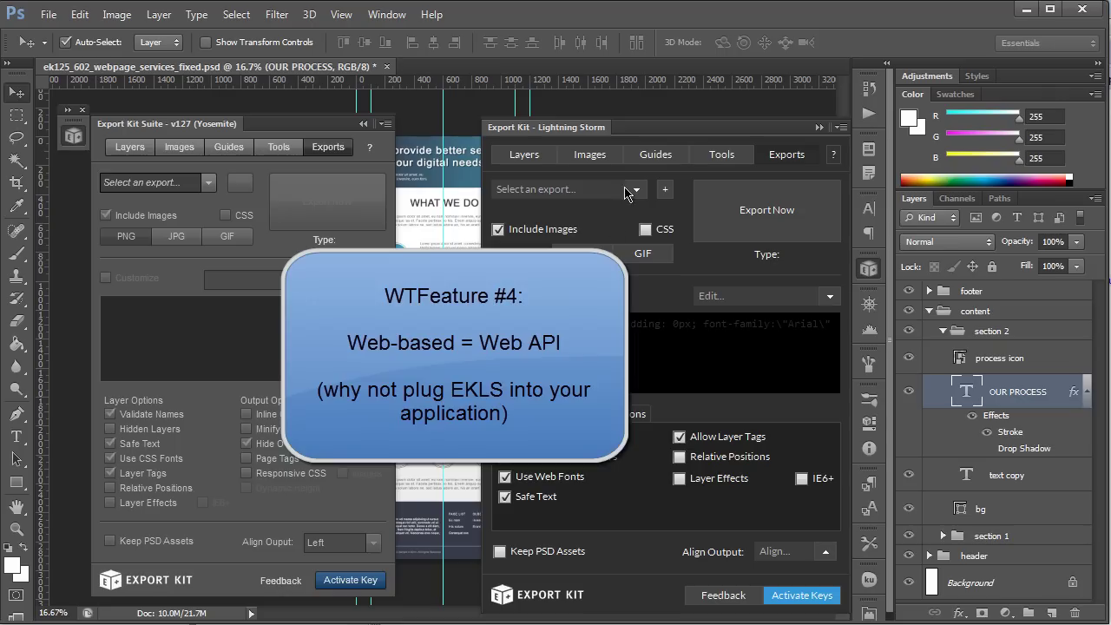
Step: Choose HTML5, collapse the Suite panel, enable Layer Effects and Relative Positions, and export
left_click(569, 257)
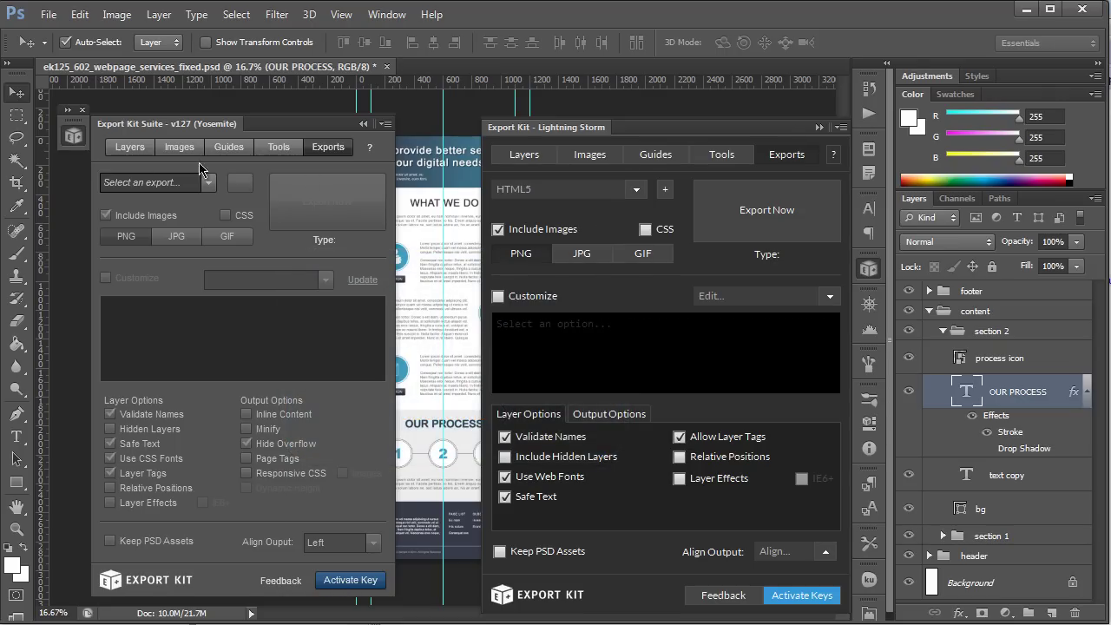
left_click(449, 287)
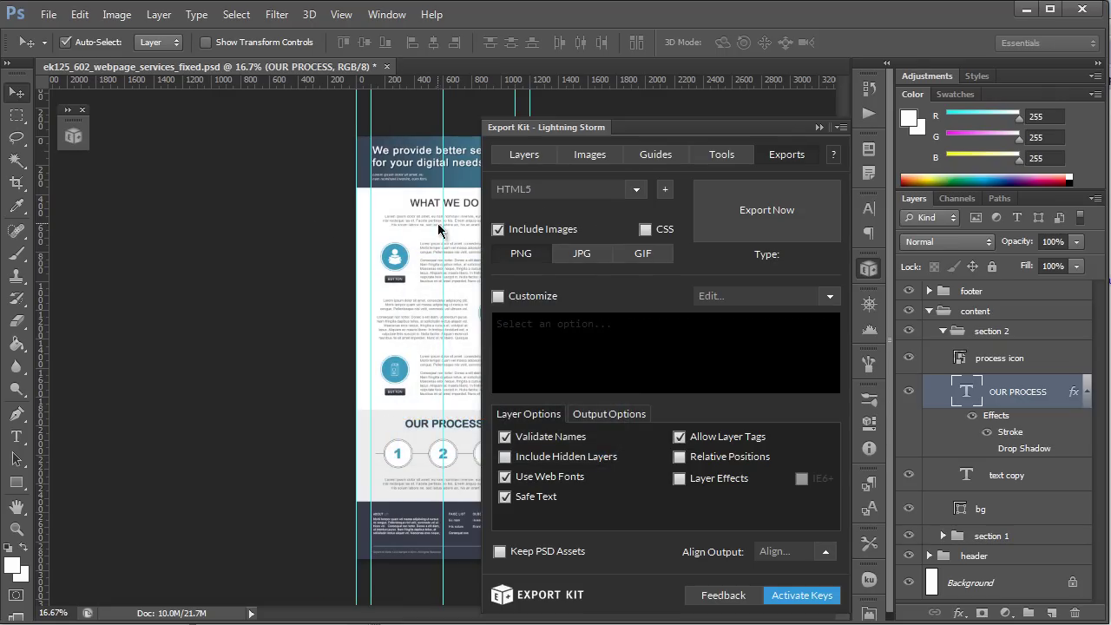
left_click(679, 478)
left_click(679, 456)
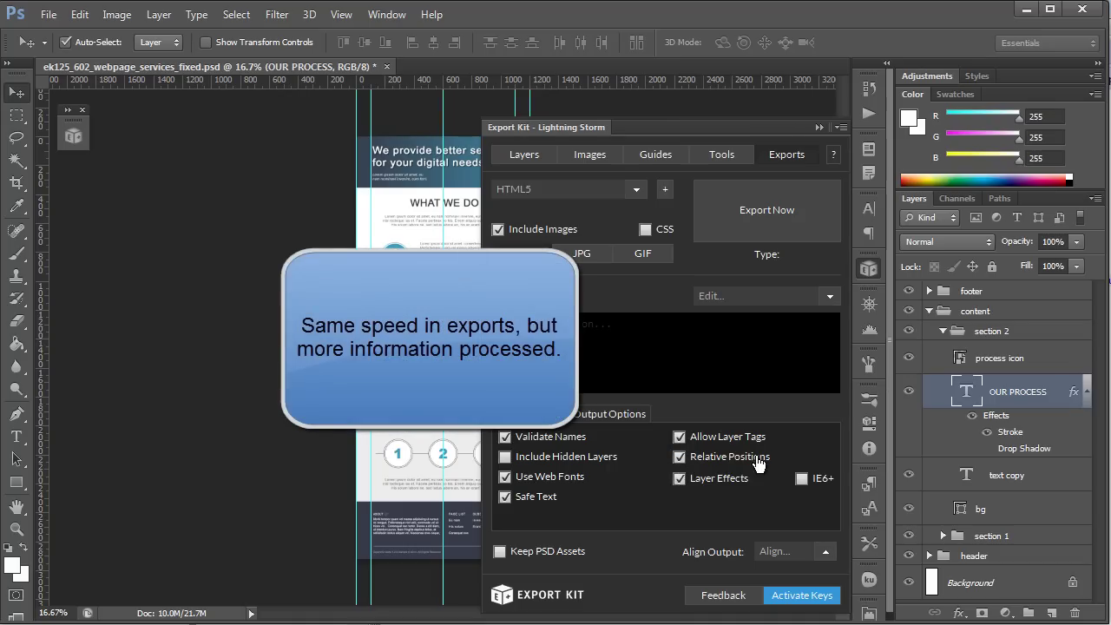
left_click(769, 222)
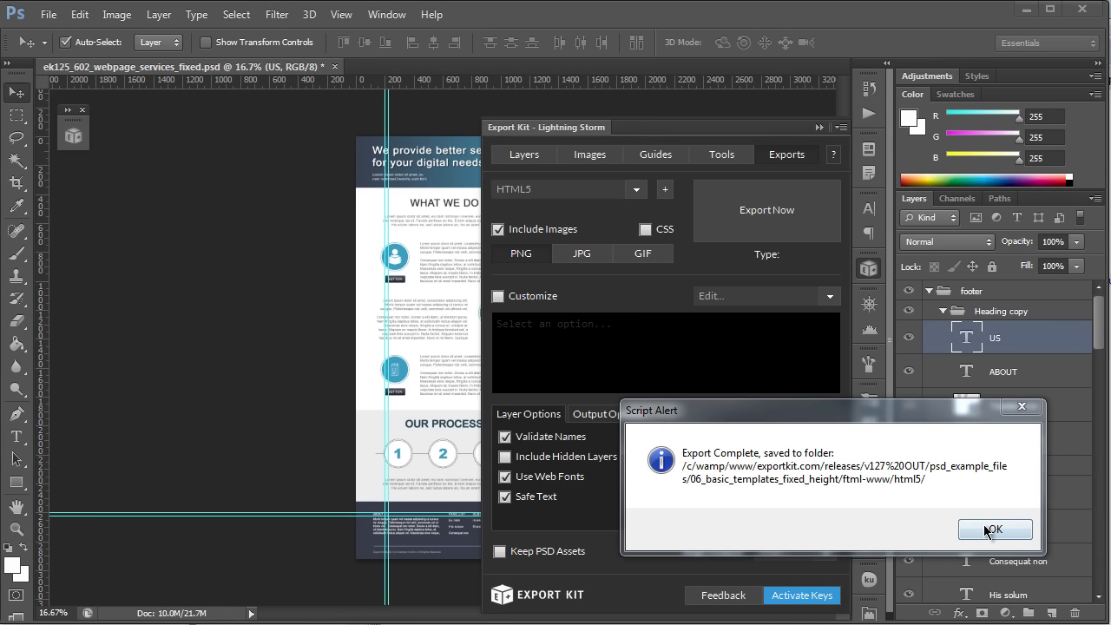
left_click(990, 530)
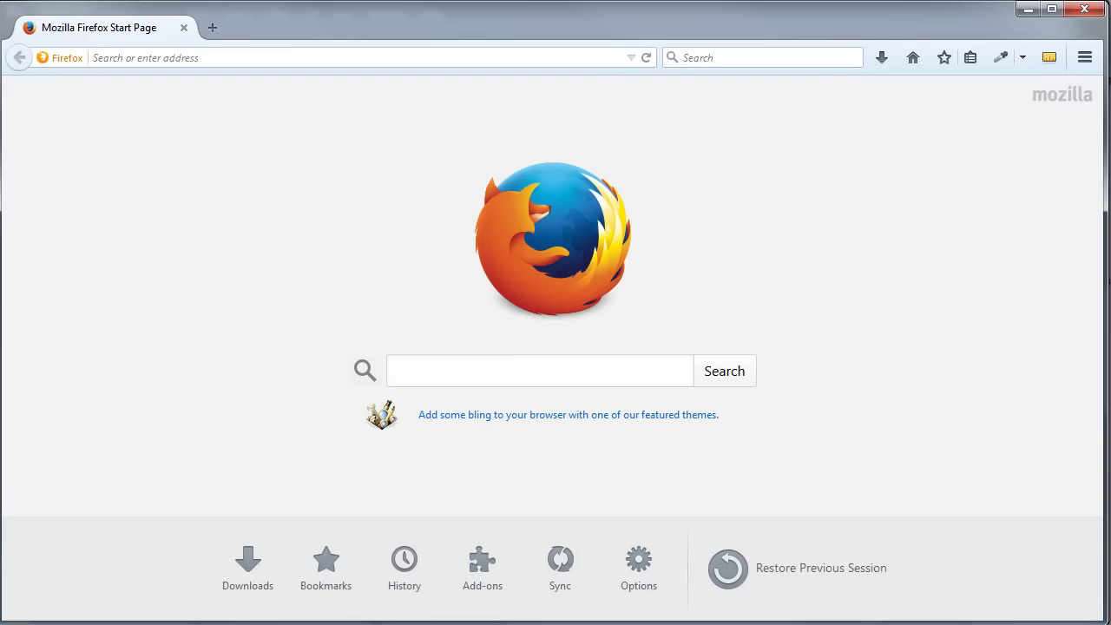
Step: Open ftml-www > html5 and drag ek125_602_webpage_services_fixed.html into Firefox
key("alt+Tab")
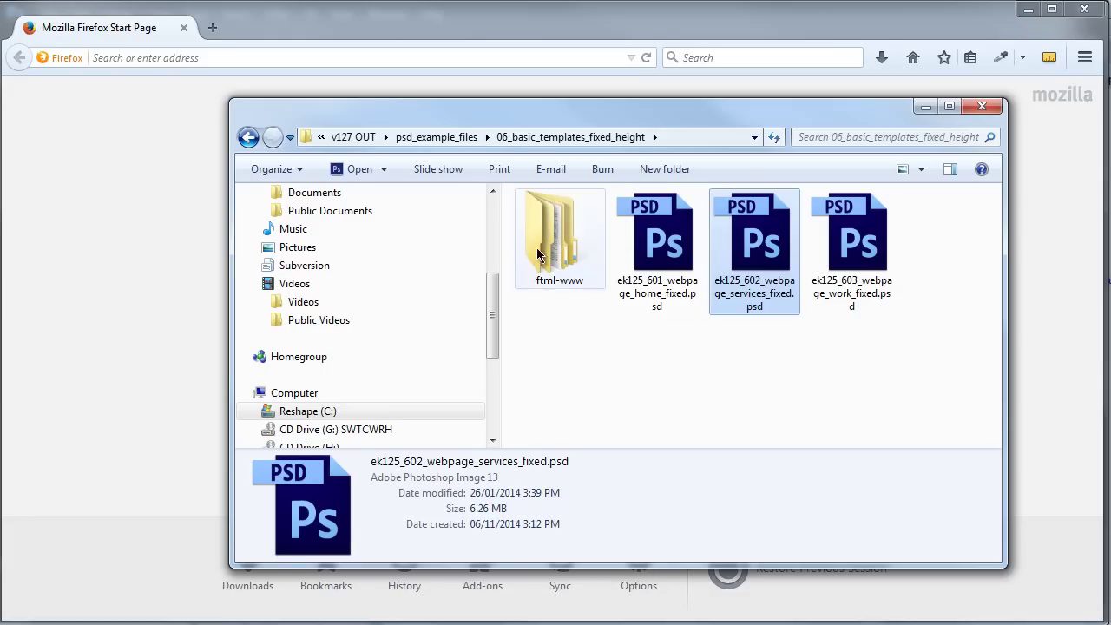
left_click(539, 250)
double_click(539, 250)
double_click(553, 219)
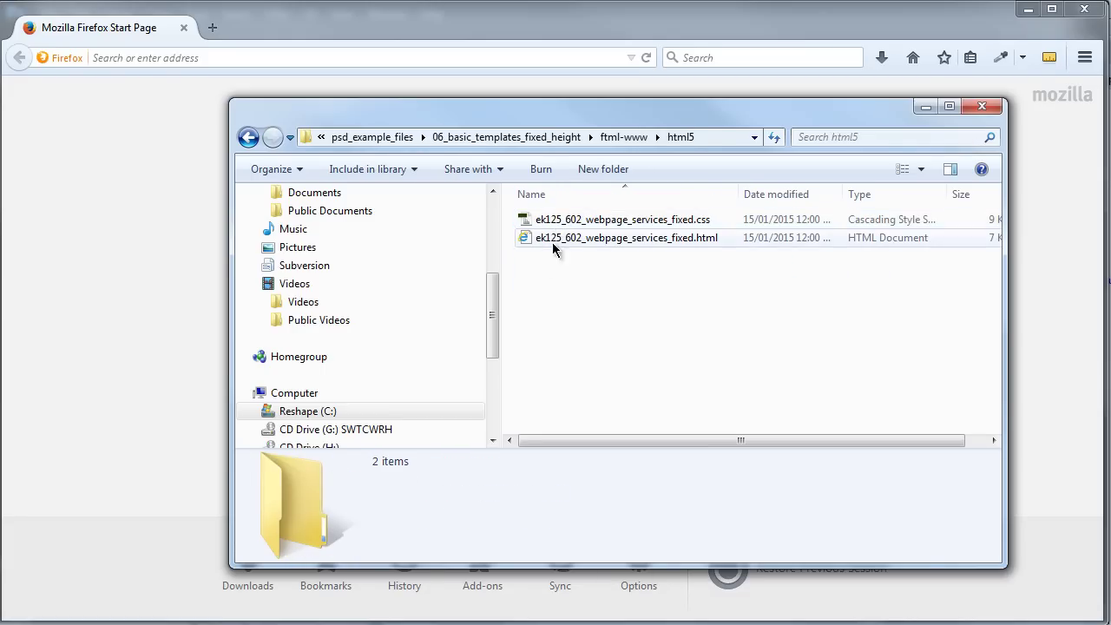
left_click(645, 239)
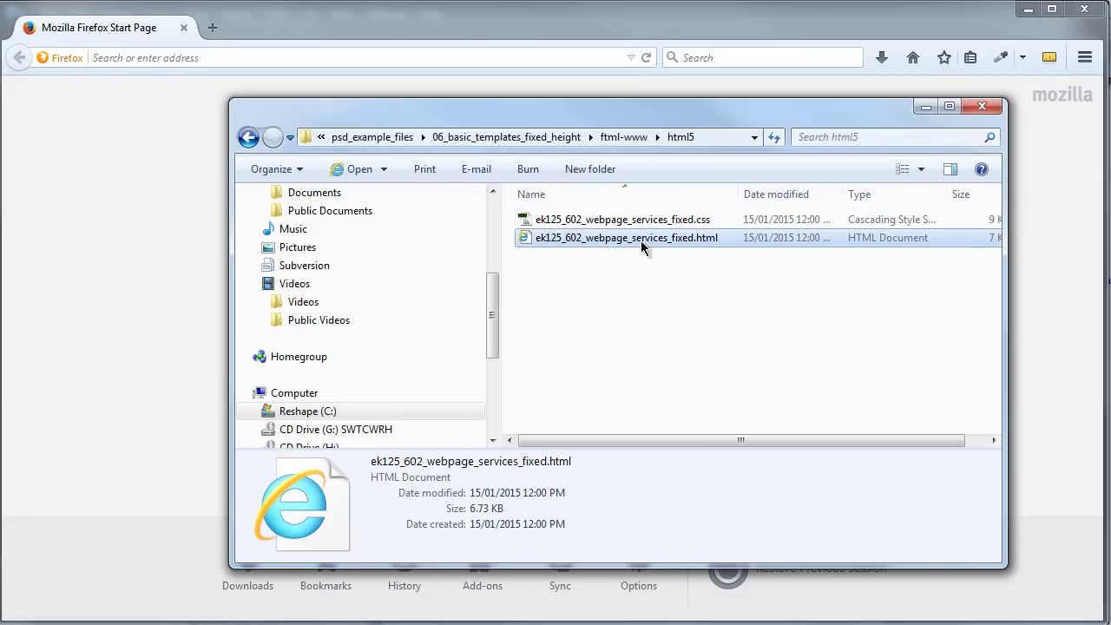
left_click_drag(643, 248, 167, 444)
Step: Scroll the rendered page down to the footer and back to the top, then return to Photoshop
left_click(167, 444)
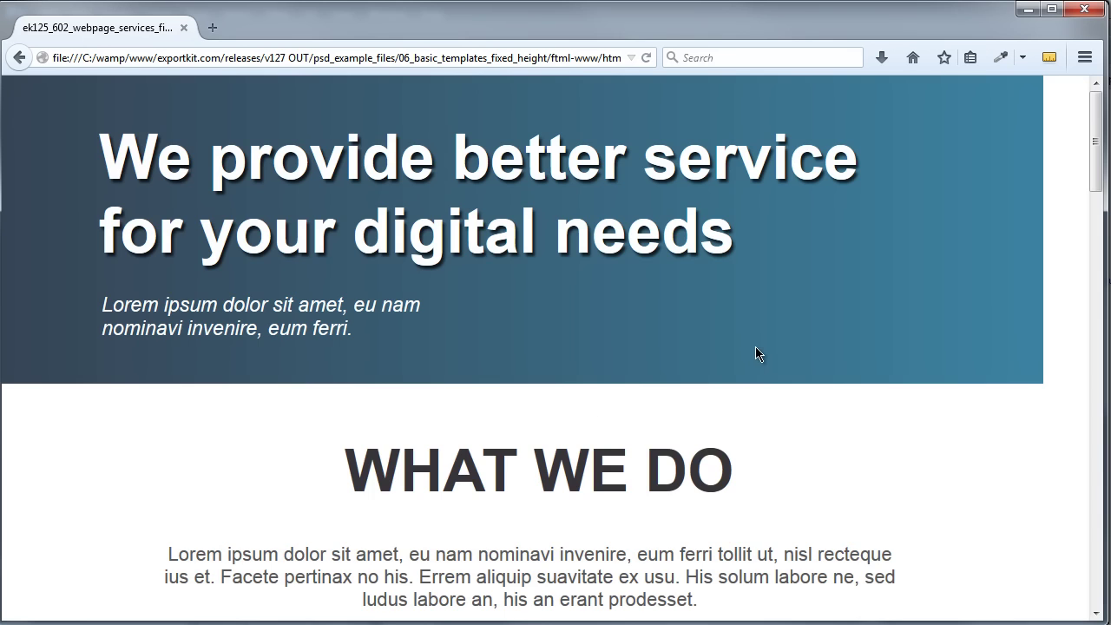
scroll(763, 352, "down", 10)
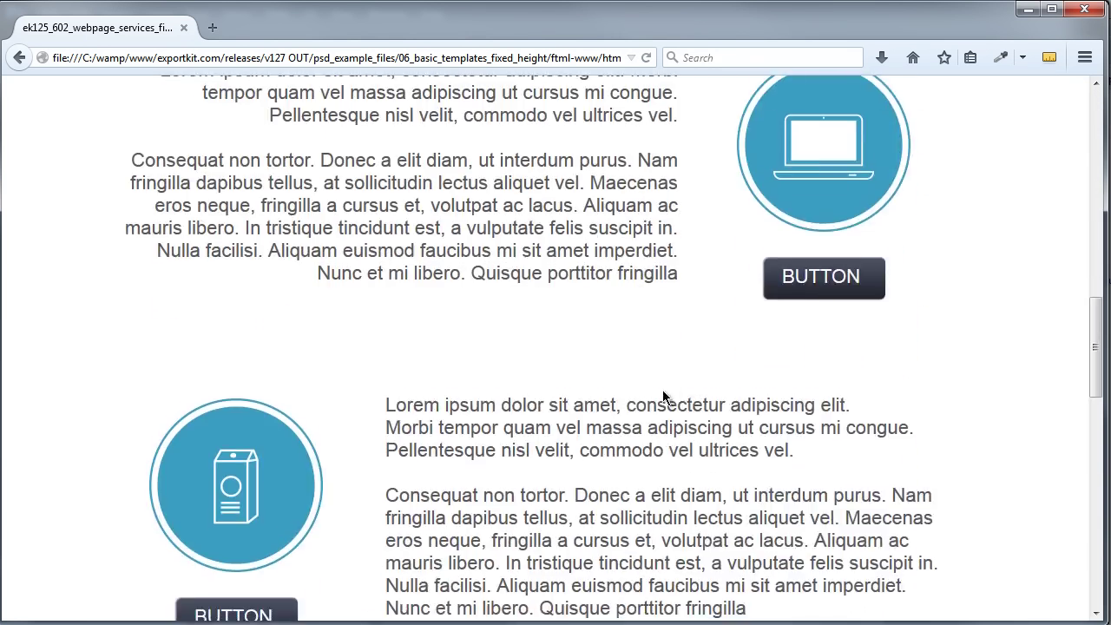
scroll(652, 405, "down", 10)
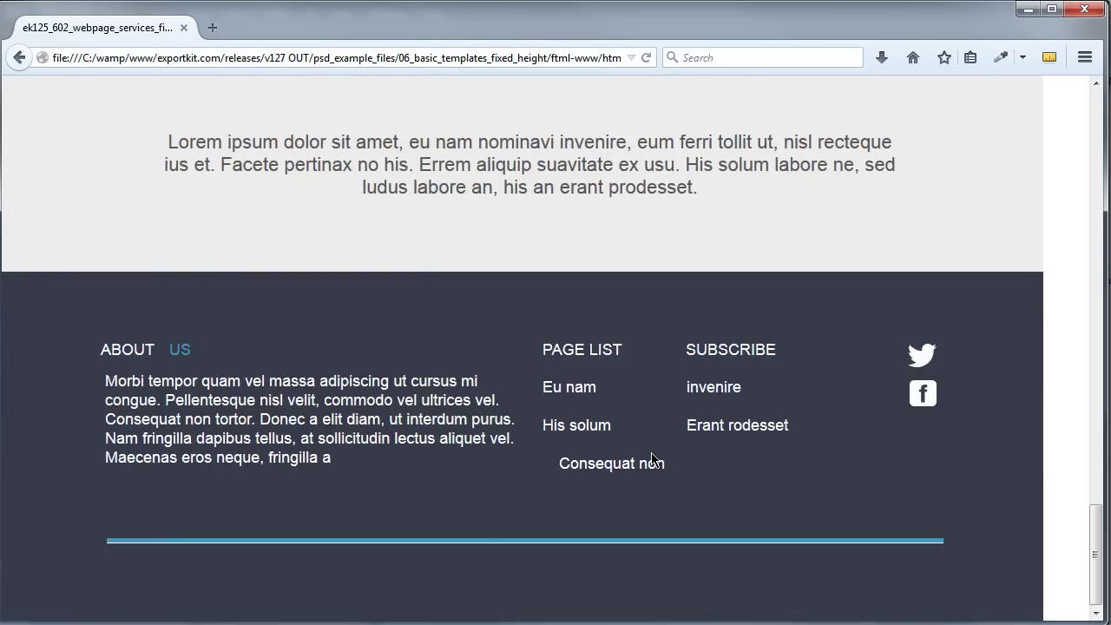
scroll(652, 460, "up", 10)
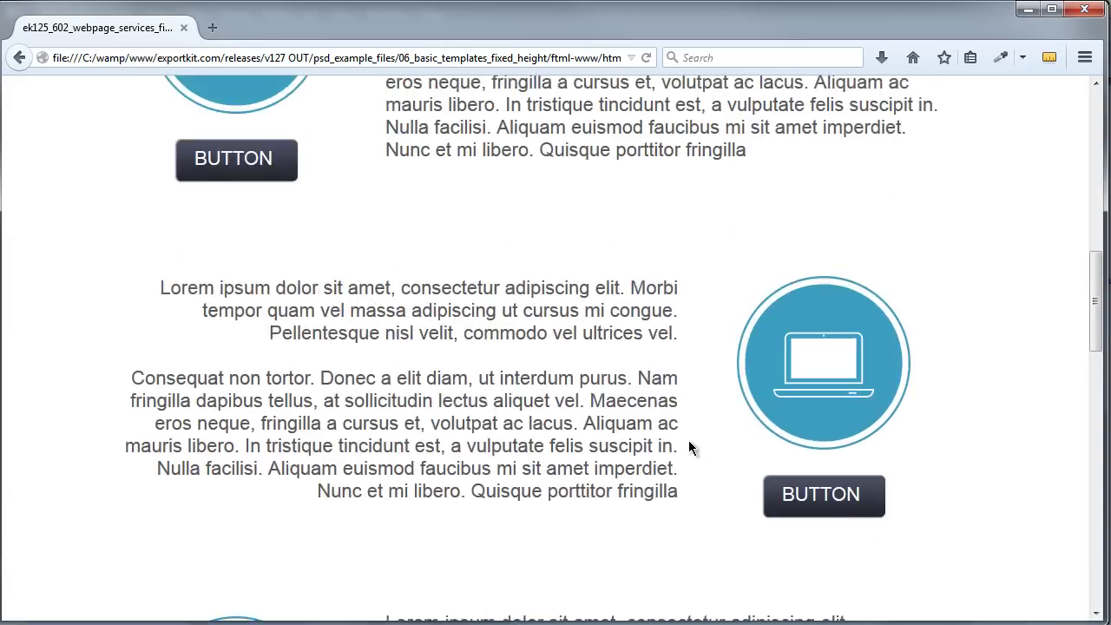
scroll(690, 448, "up", 10)
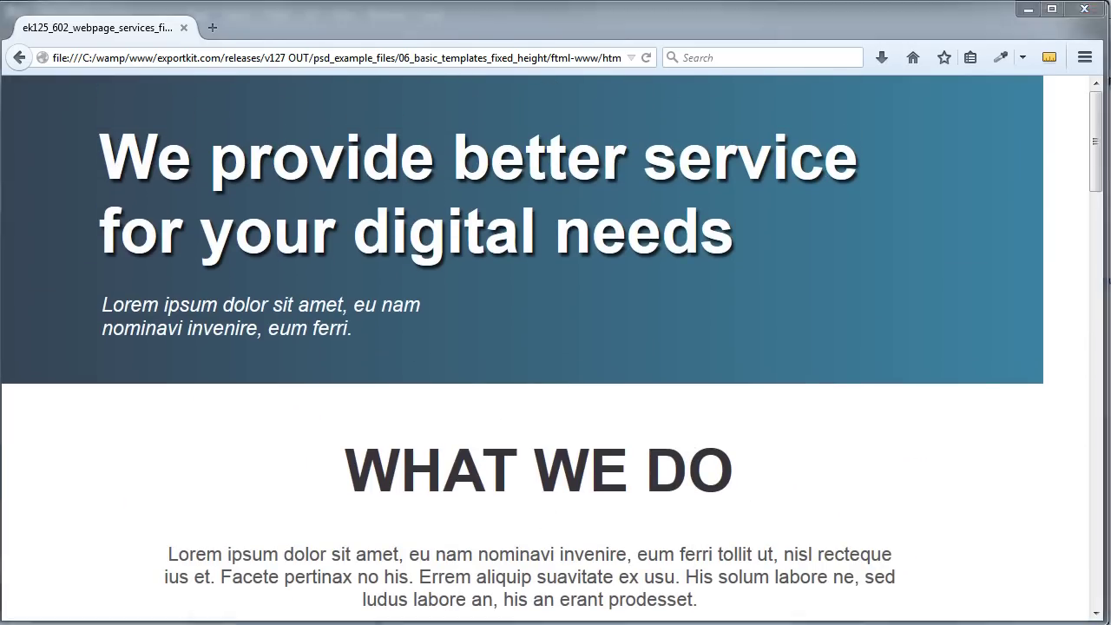
key("alt+Tab")
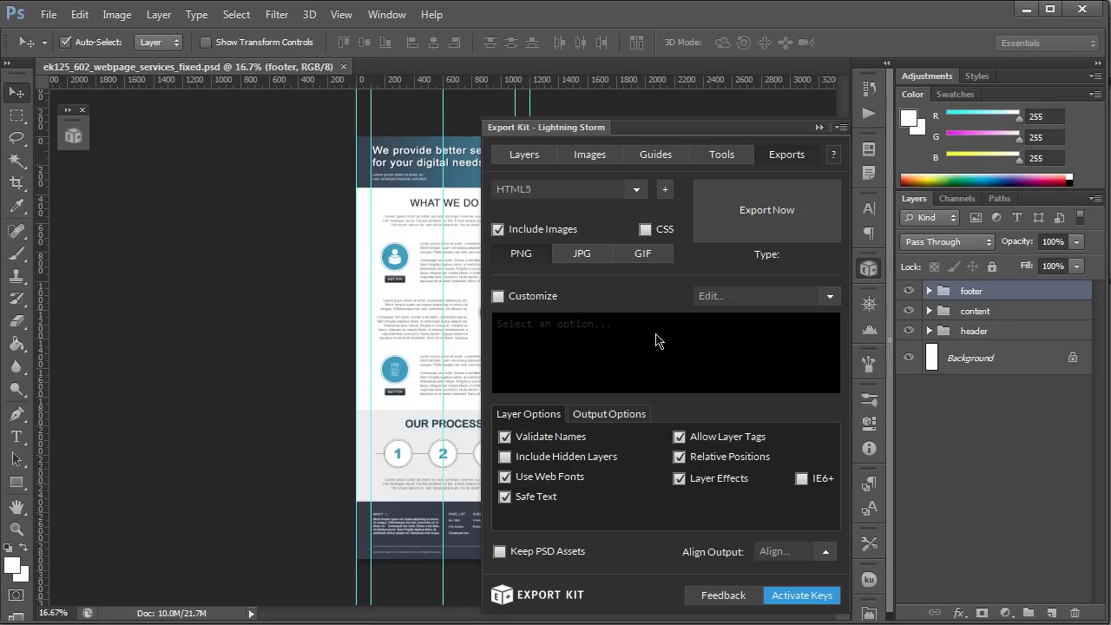
left_click(538, 158)
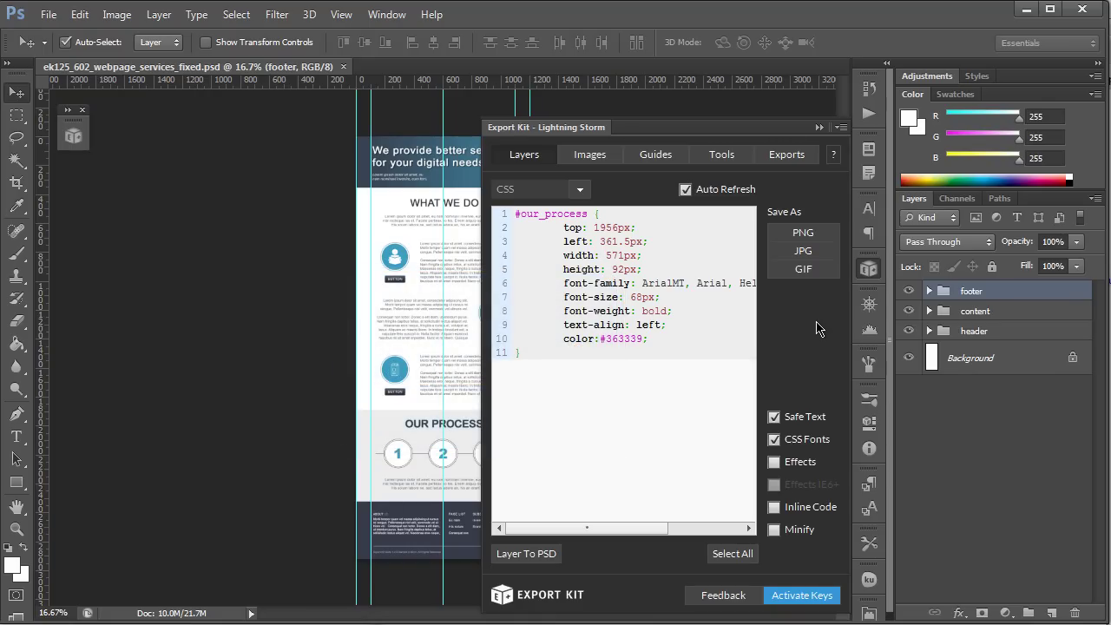
left_click(590, 155)
left_click(653, 157)
left_click(724, 159)
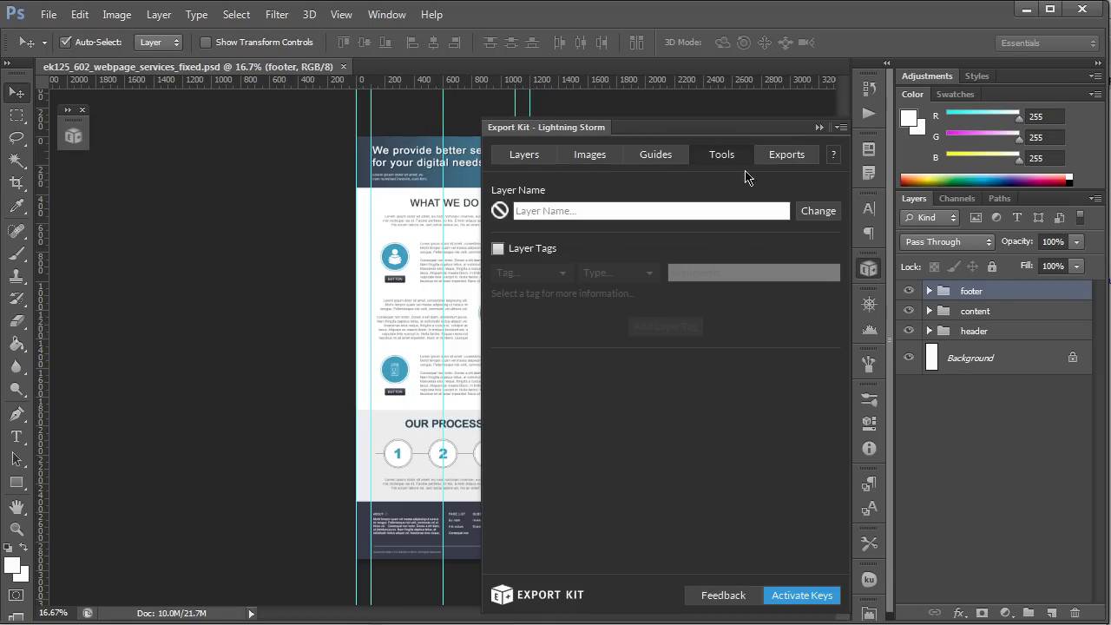
left_click(792, 156)
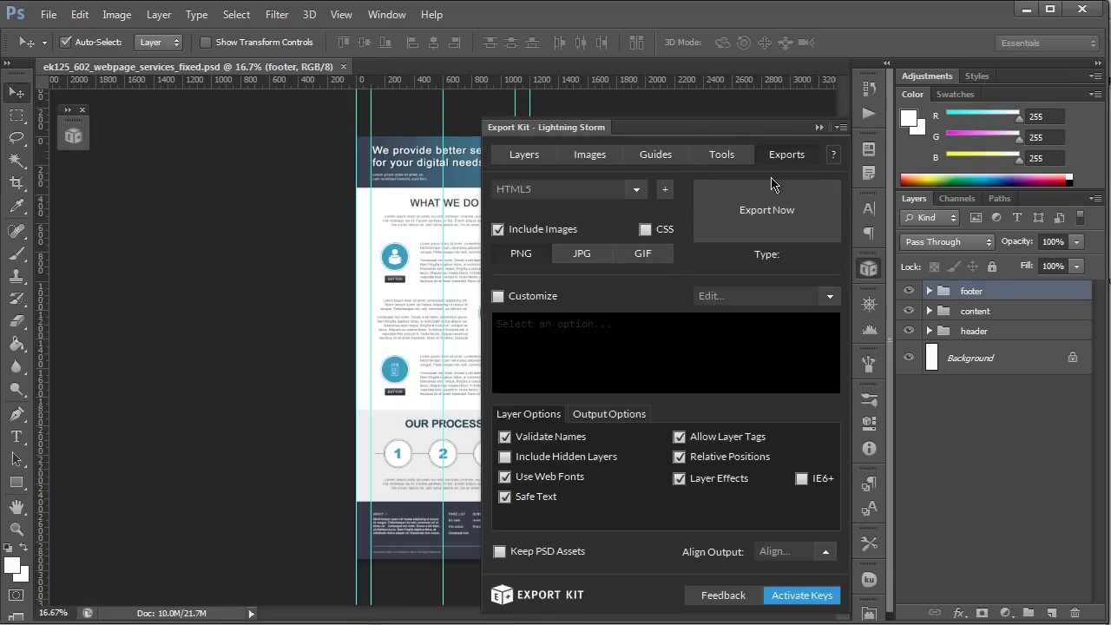